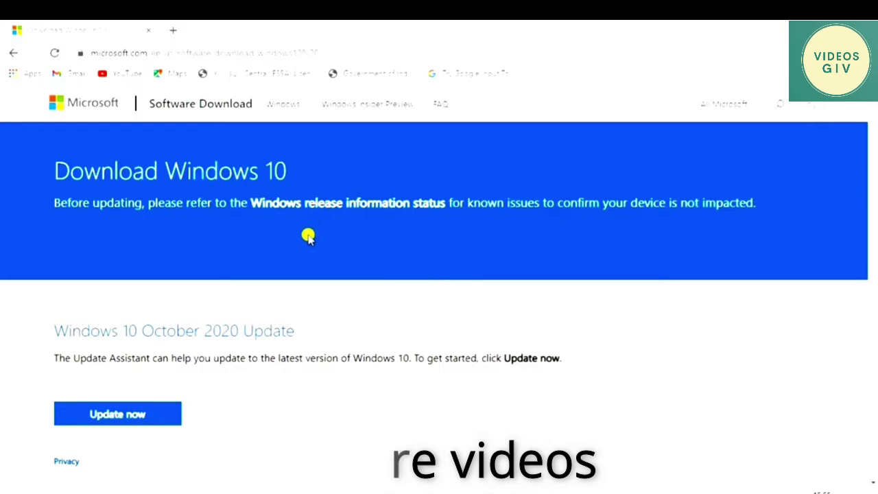
# Download the Windows 10 media creation tool from the Microsoft software download page and run it.
pyautogui.scroll(-5, 308, 236)
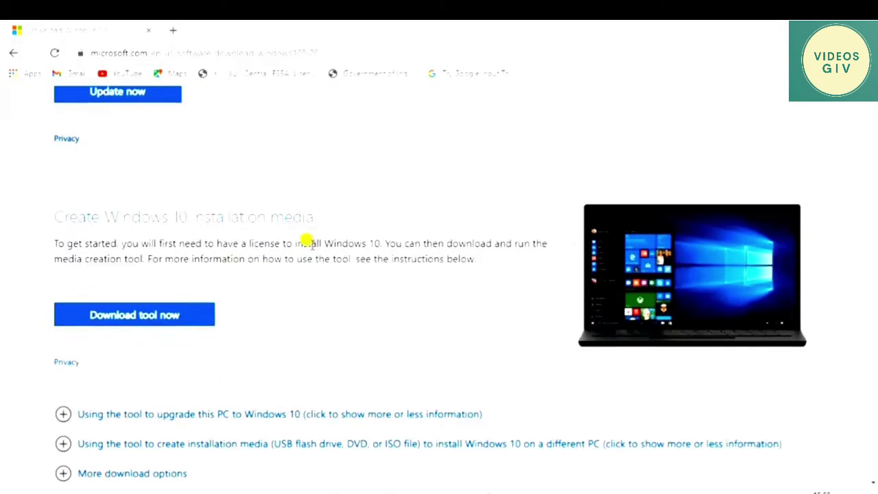
pyautogui.scroll(-1, 308, 240)
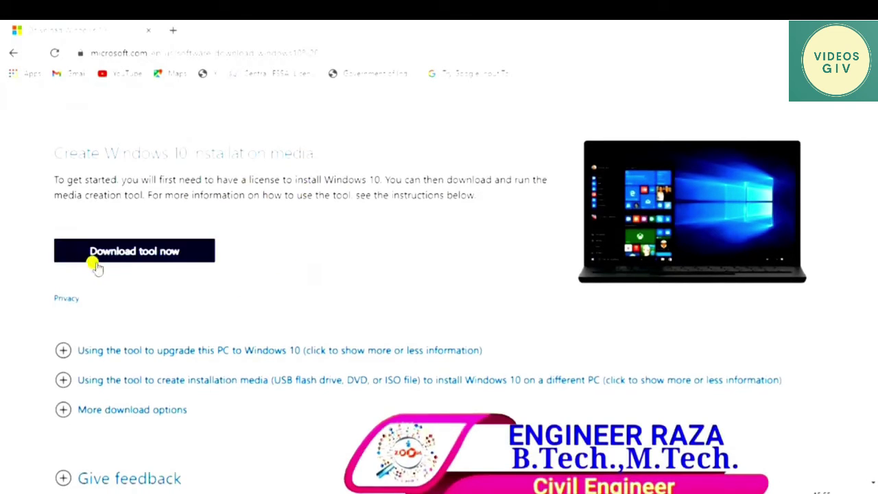
pyautogui.click(151, 254)
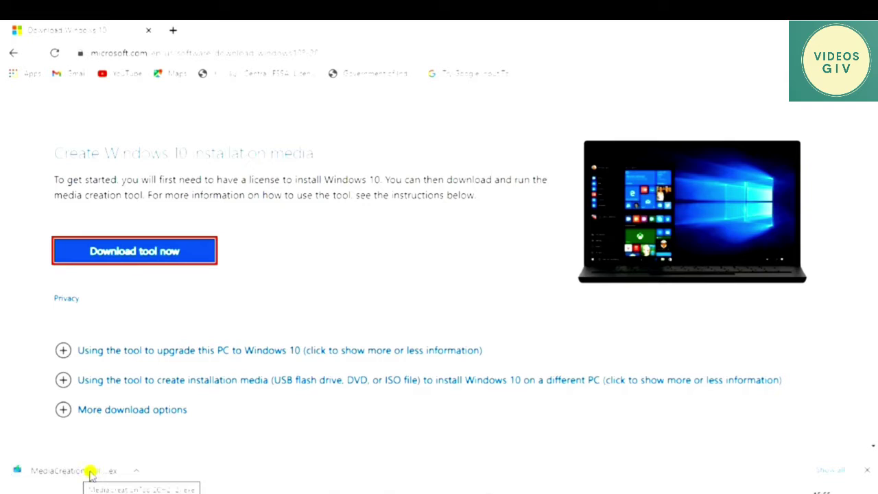
pyautogui.click(91, 472)
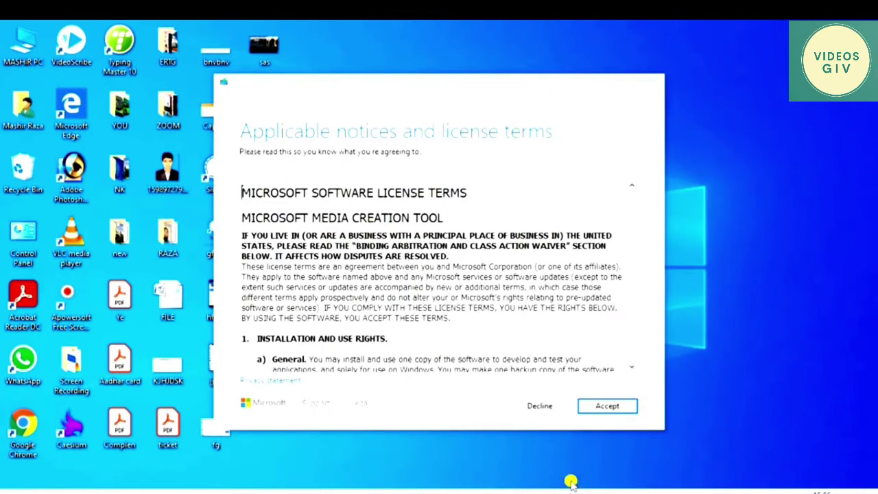
# Accept the license terms and choose to create installation media for another PC.
pyautogui.click(607, 406)
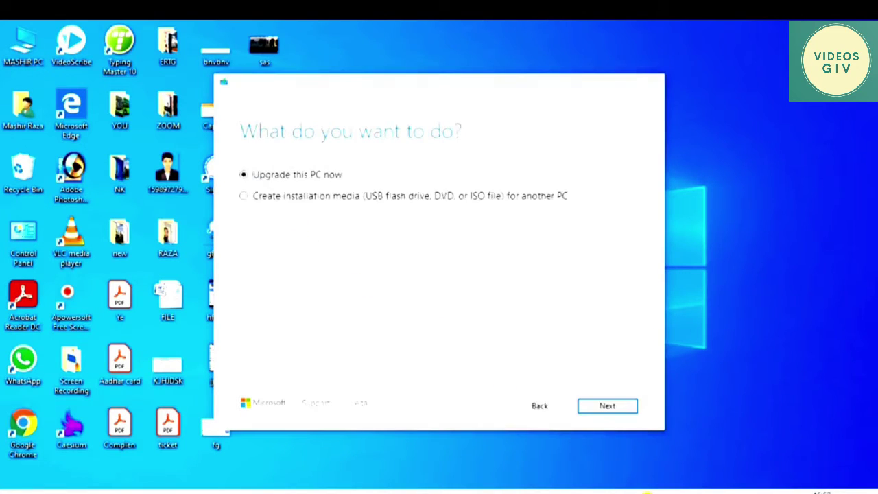
pyautogui.click(244, 196)
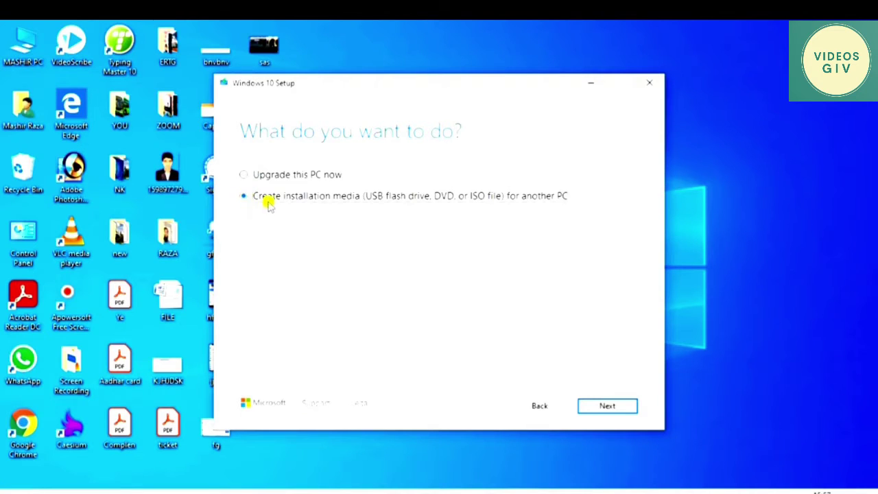
pyautogui.click(608, 404)
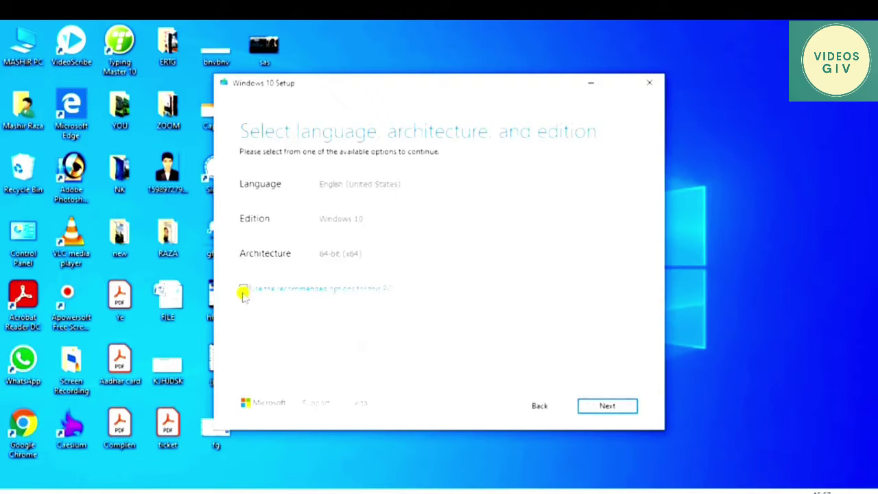
# Turn off the recommended options and choose English (United States), the Windows 10 edition and 64-bit (x64) architecture.
pyautogui.click(245, 289)
pyautogui.click(442, 185)
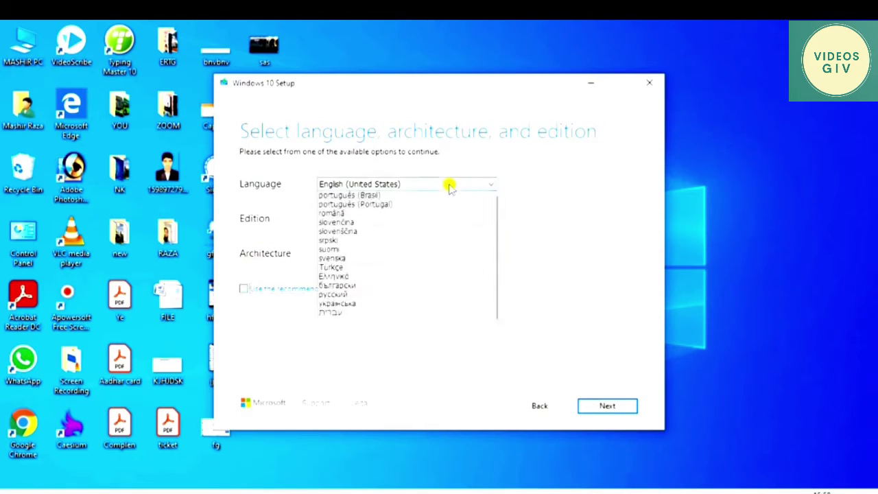
pyautogui.click(552, 255)
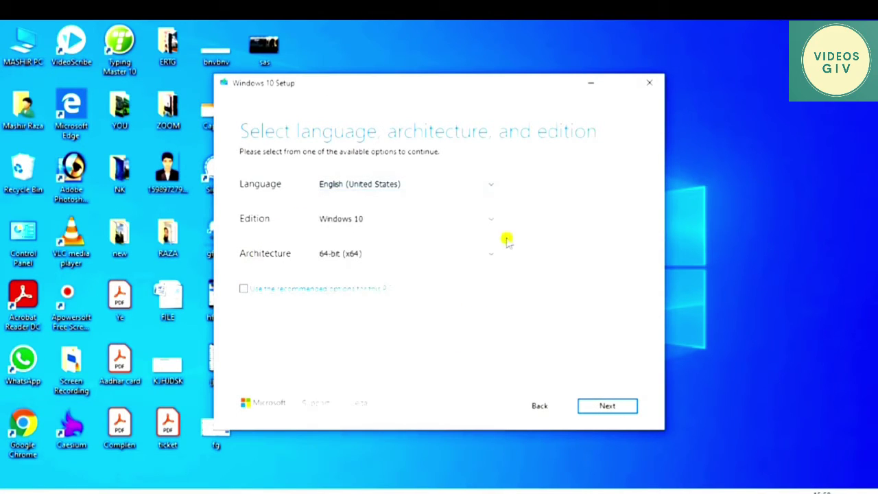
pyautogui.click(329, 221)
pyautogui.click(392, 229)
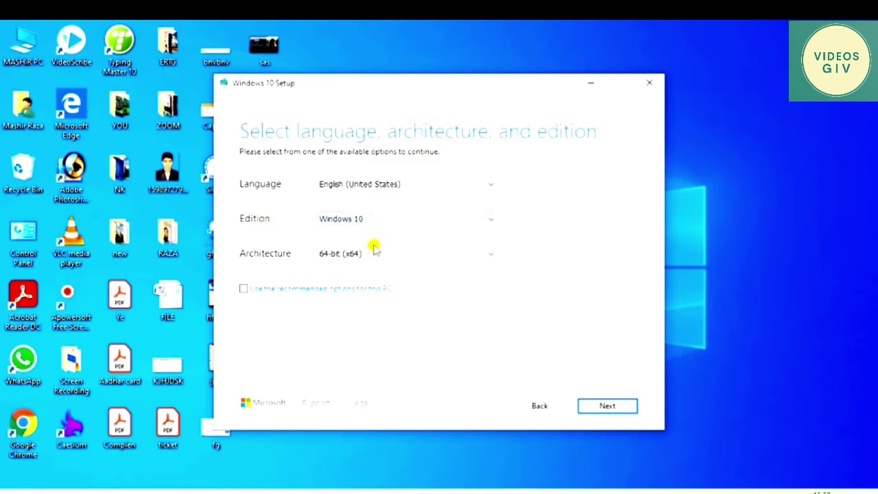
pyautogui.click(444, 255)
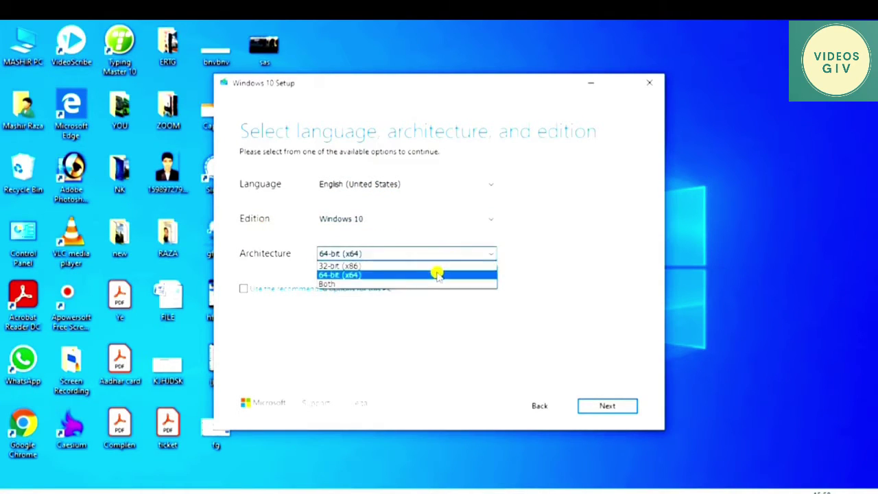
pyautogui.click(351, 275)
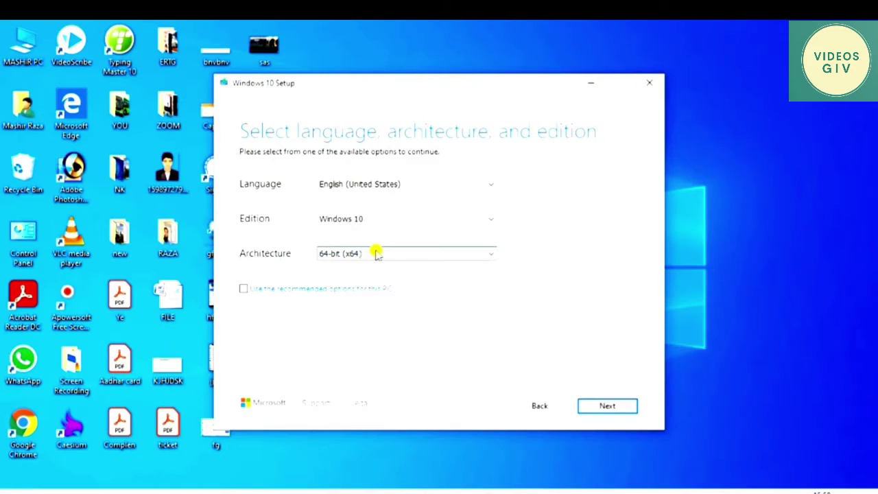
pyautogui.click(374, 253)
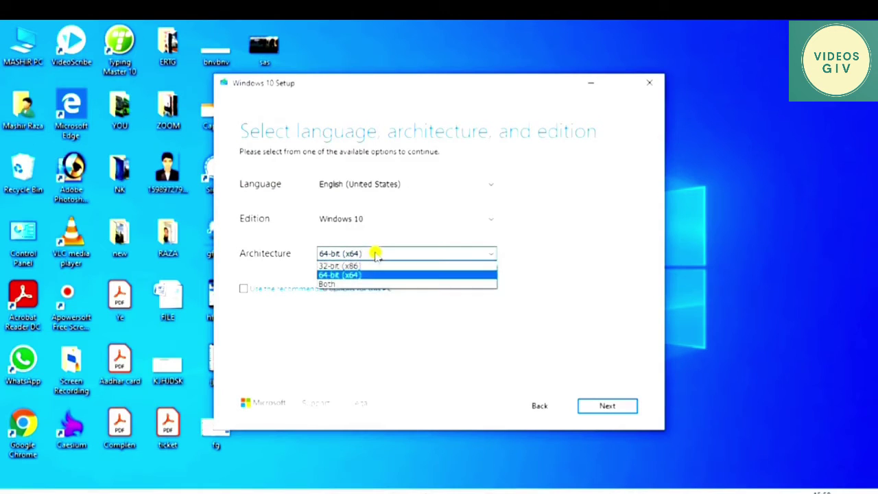
pyautogui.click(329, 285)
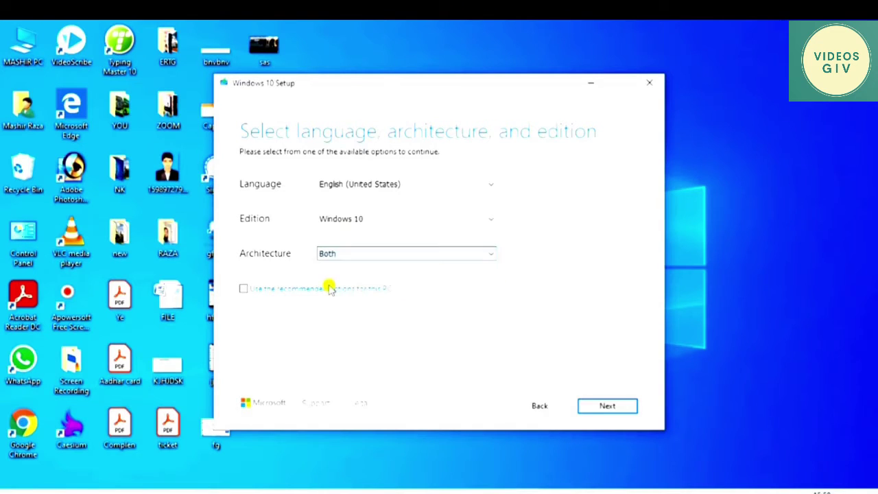
pyautogui.click(362, 254)
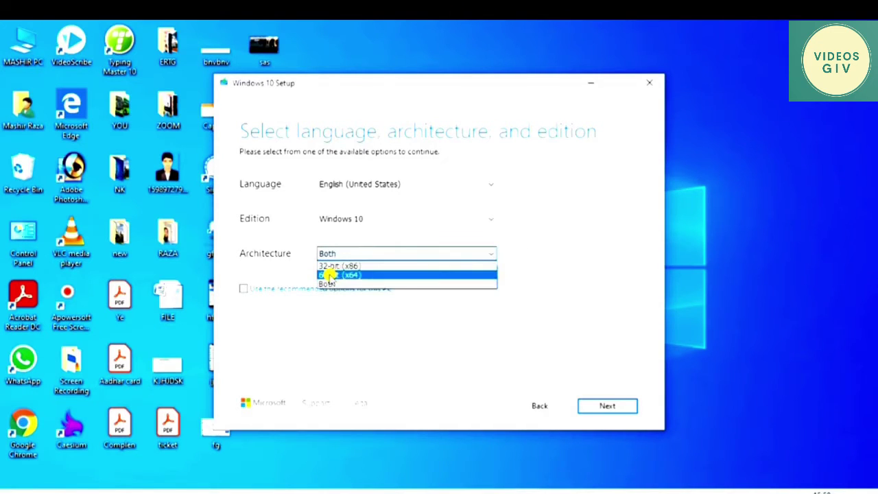
pyautogui.click(345, 276)
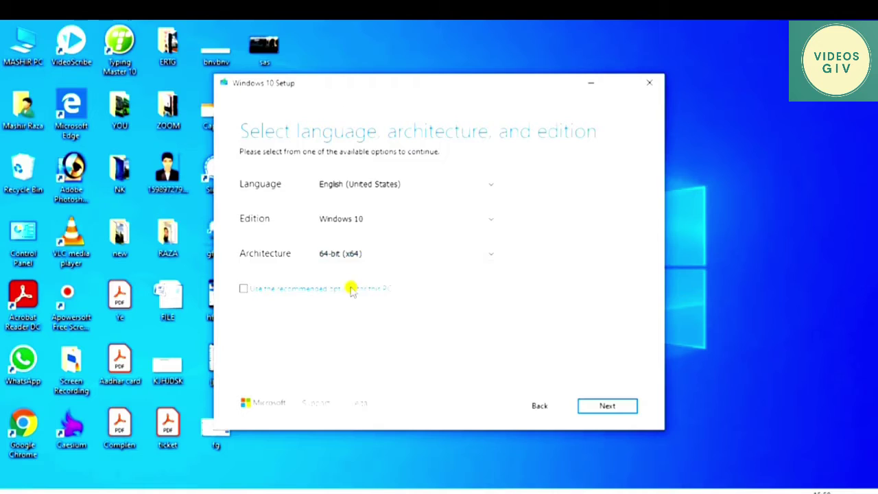
# Create the installation media as an ISO file named Windows on the Desktop and finish the setup.
pyautogui.click(613, 405)
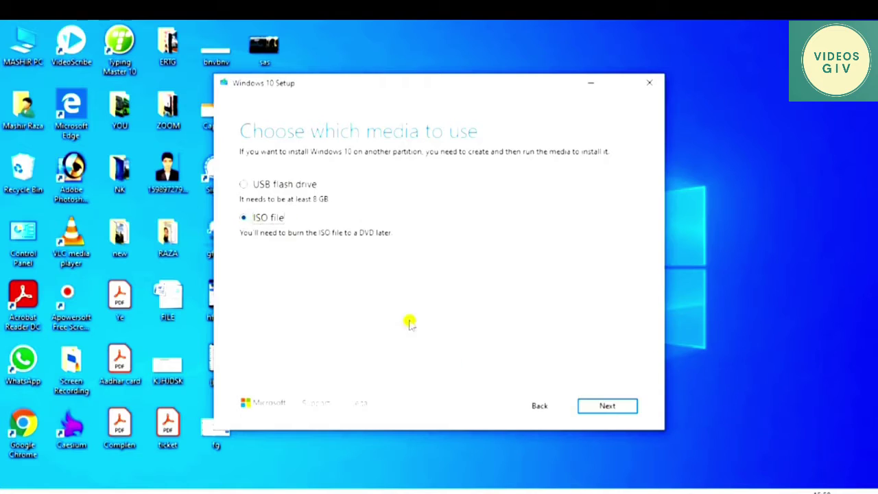
pyautogui.click(604, 407)
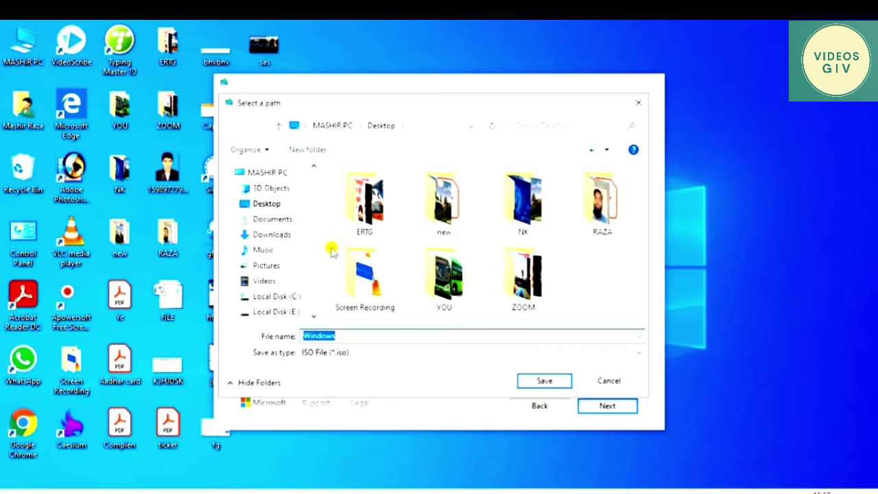
pyautogui.click(286, 205)
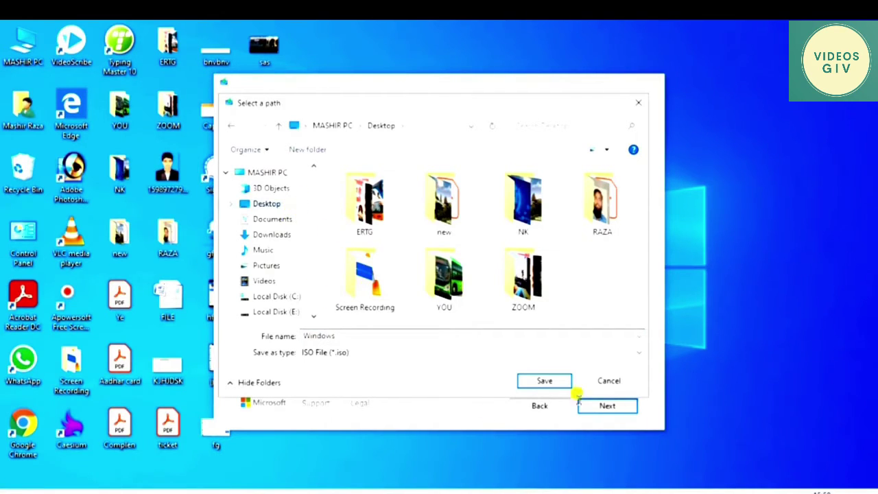
pyautogui.click(544, 382)
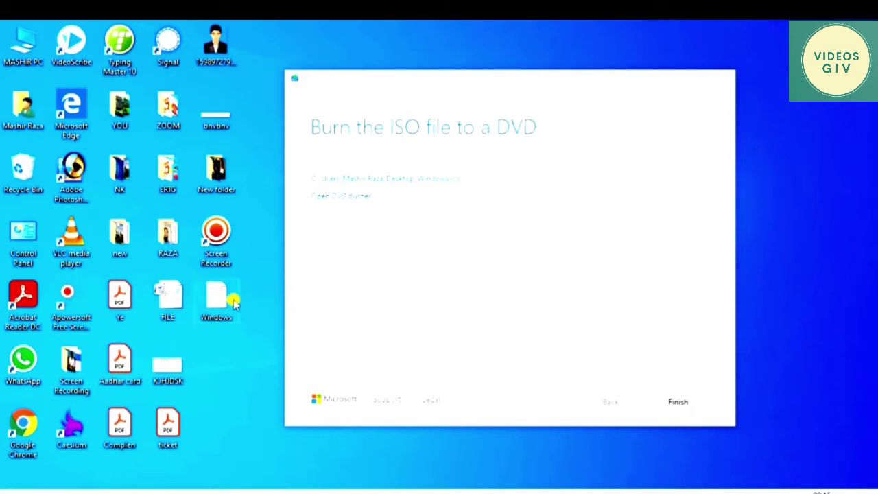
pyautogui.click(677, 402)
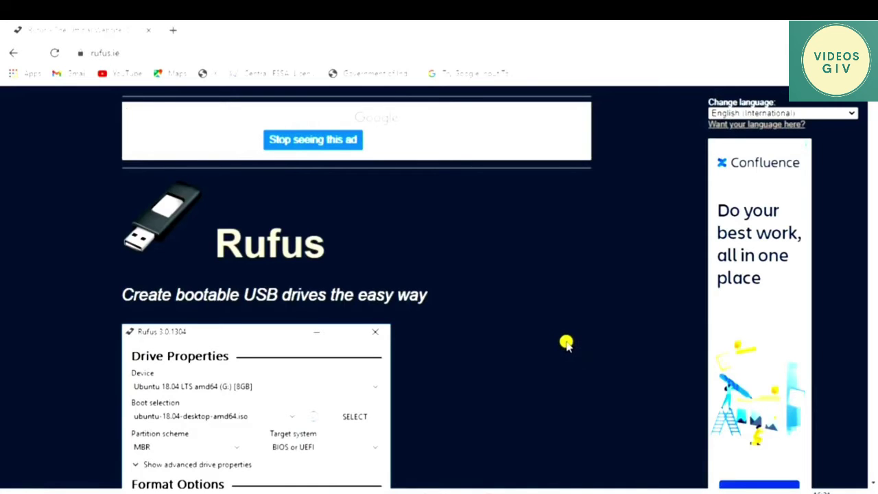
# Download Rufus 3.13 from the rufus.ie website in the browser and run it.
pyautogui.scroll(-7, 583, 370)
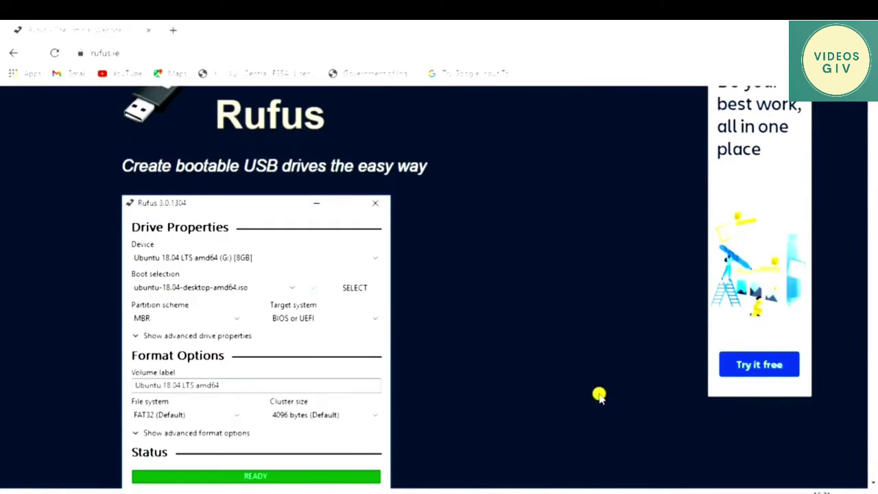
pyautogui.scroll(-2, 330, 364)
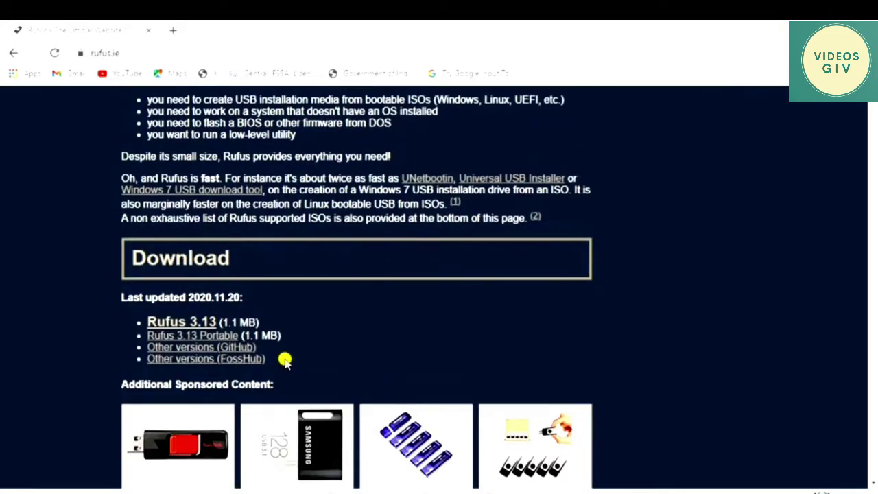
pyautogui.click(184, 324)
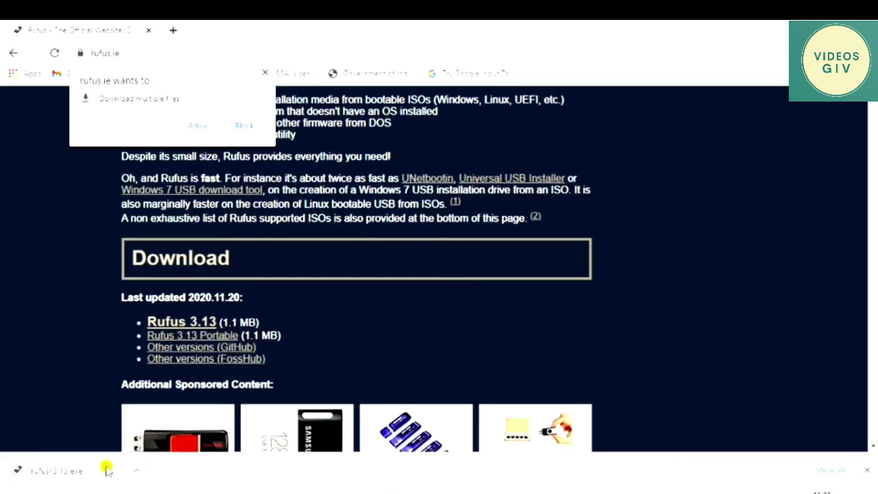
pyautogui.click(64, 471)
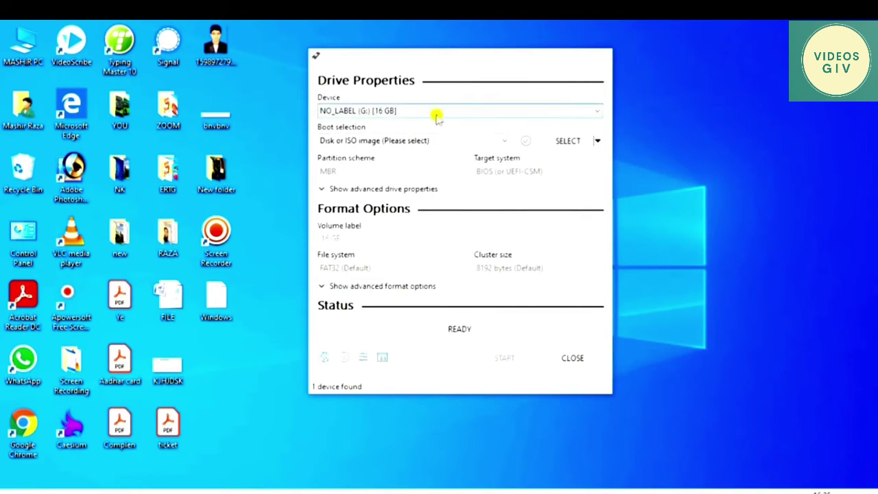
# Select the 16 GB USB drive NO_LABEL (G:) as the device and Disk or ISO image as the boot selection.
pyautogui.click(572, 117)
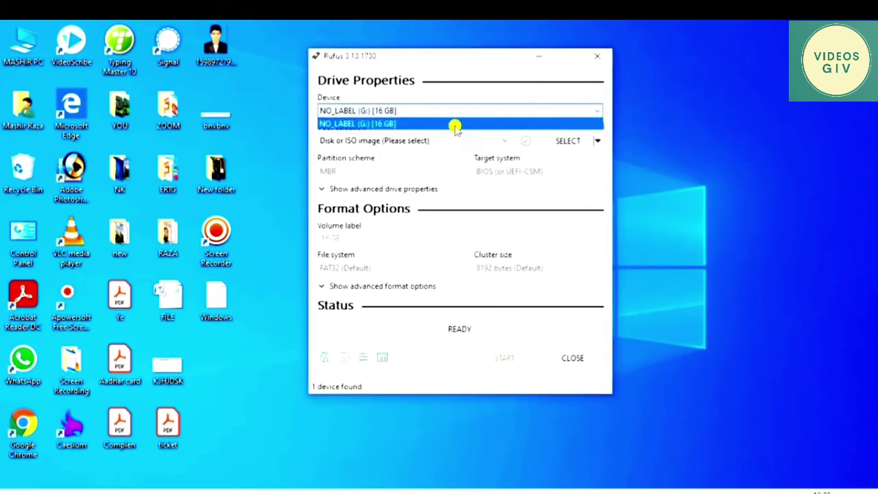
pyautogui.click(523, 125)
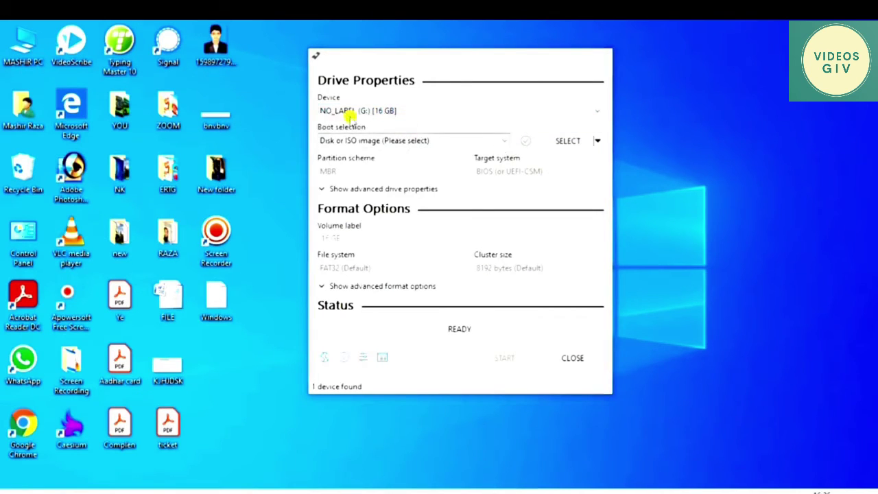
pyautogui.click(505, 143)
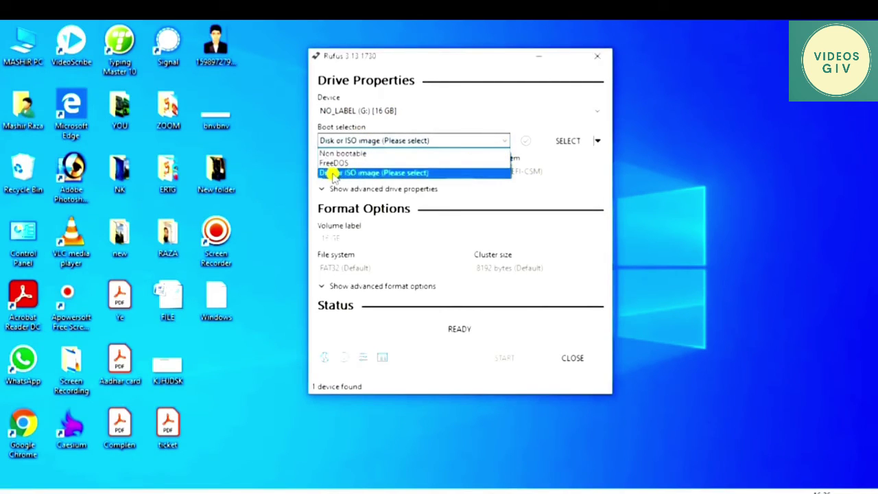
pyautogui.click(368, 173)
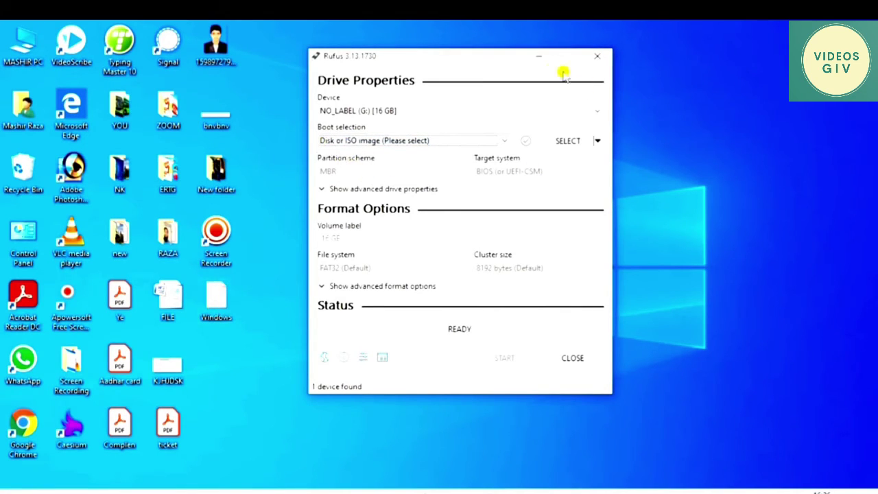
# Load the Windows ISO from the Desktop as the boot image and set the image option to Standard Windows installation.
pyautogui.click(594, 140)
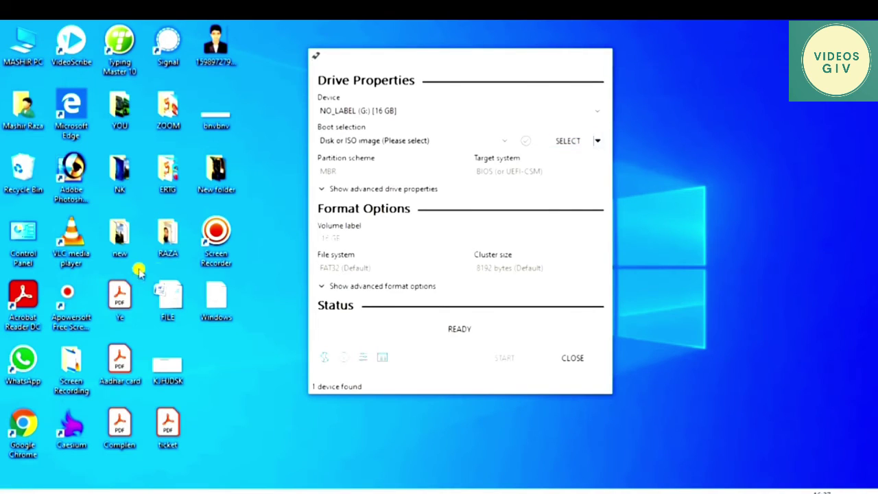
pyautogui.click(579, 141)
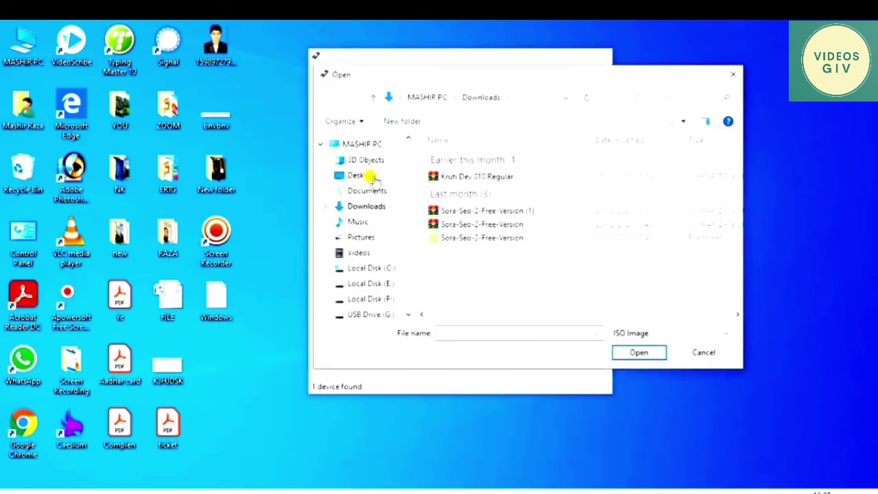
pyautogui.click(361, 175)
pyautogui.scroll(-1, 533, 267)
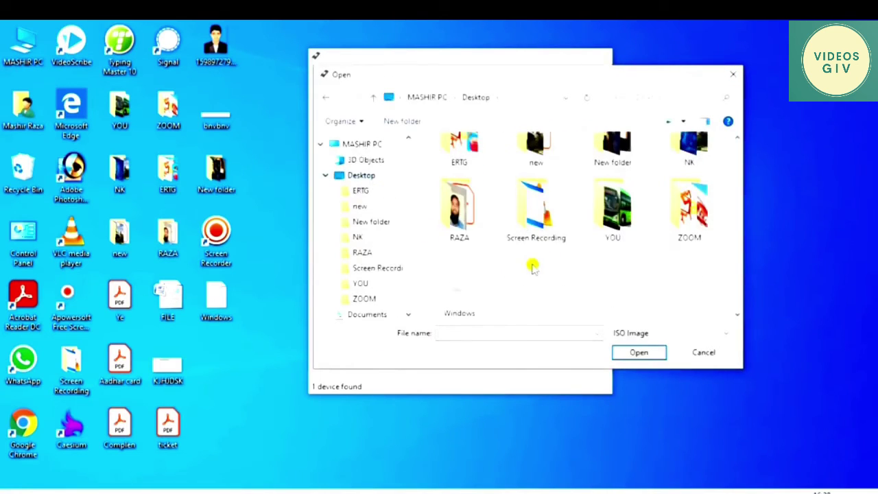
pyautogui.click(465, 285)
pyautogui.click(638, 353)
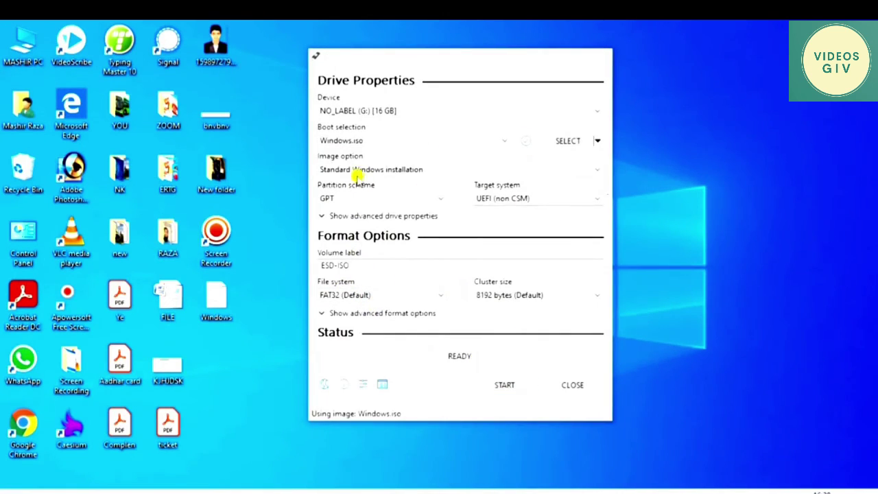
pyautogui.click(583, 171)
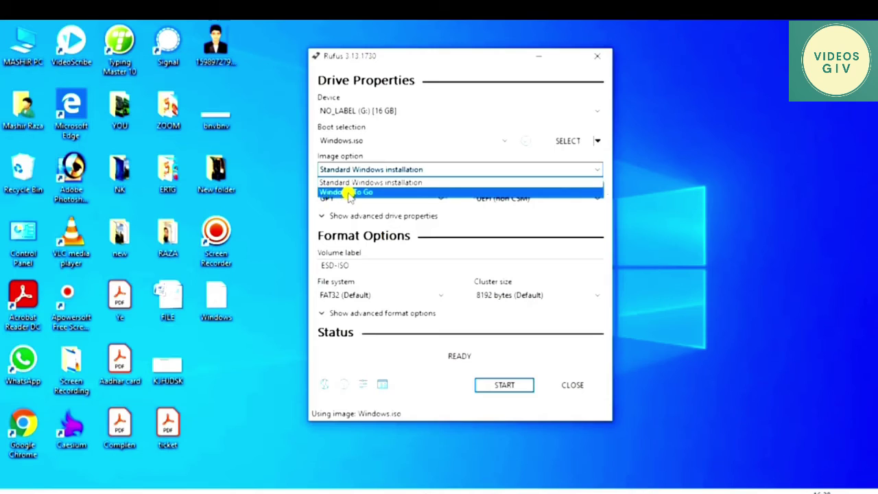
pyautogui.click(409, 182)
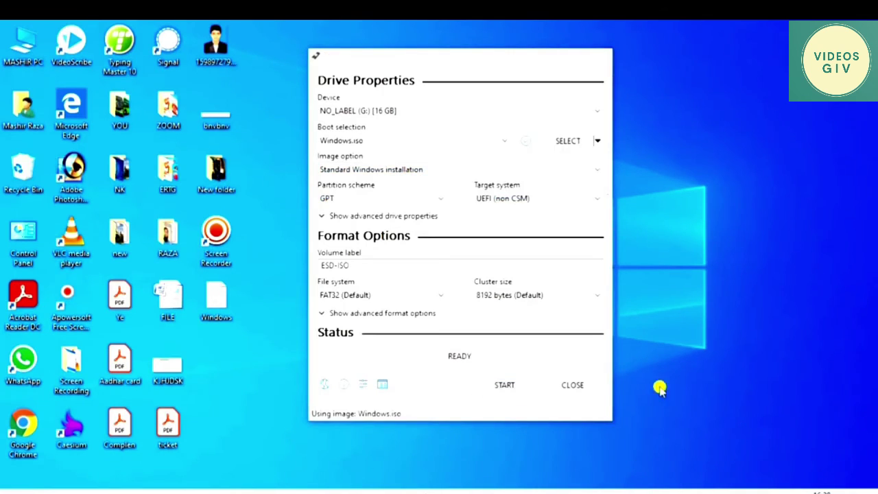
# Check the available image options and select Standard Windows installation.
pyautogui.click(465, 170)
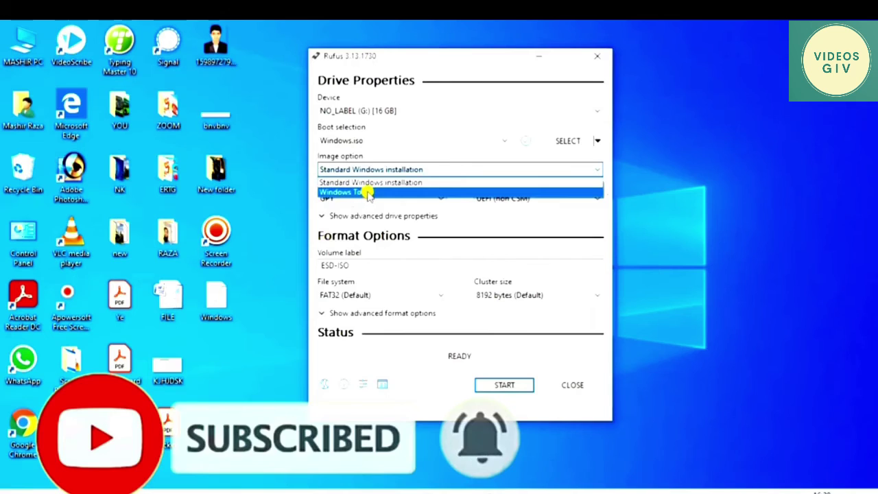
pyautogui.click(359, 219)
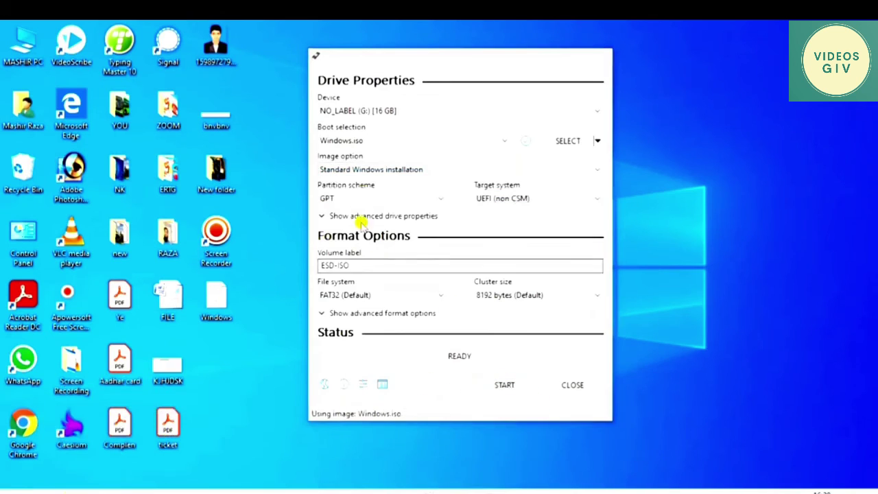
pyautogui.click(451, 170)
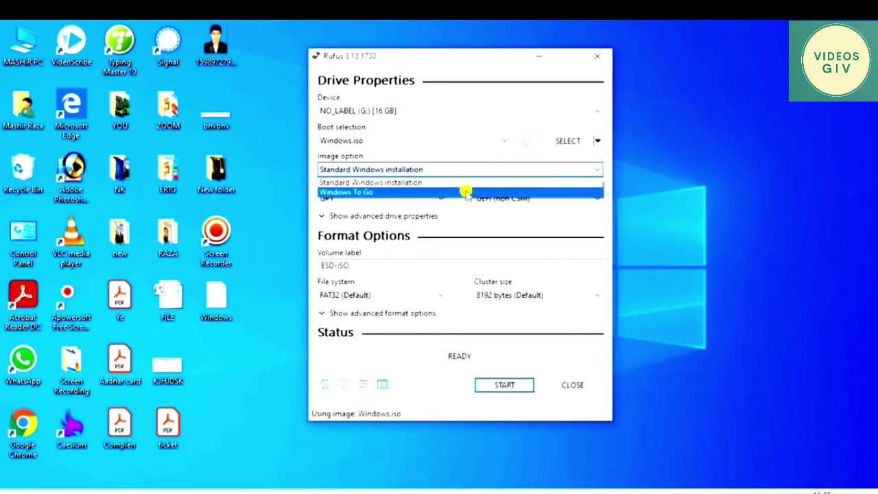
pyautogui.click(391, 184)
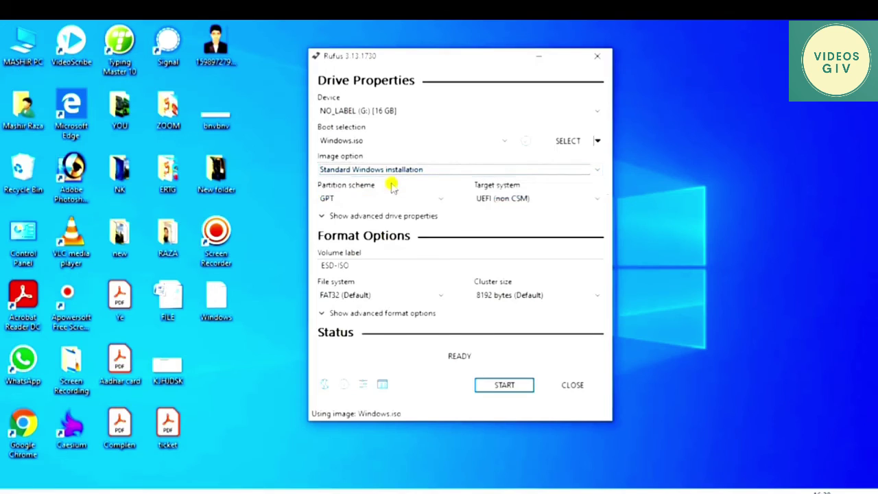
pyautogui.click(392, 170)
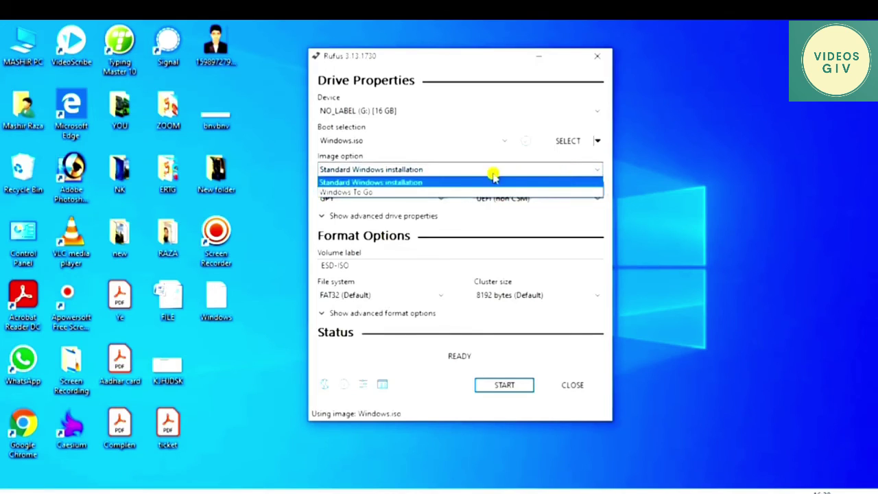
pyautogui.click(404, 183)
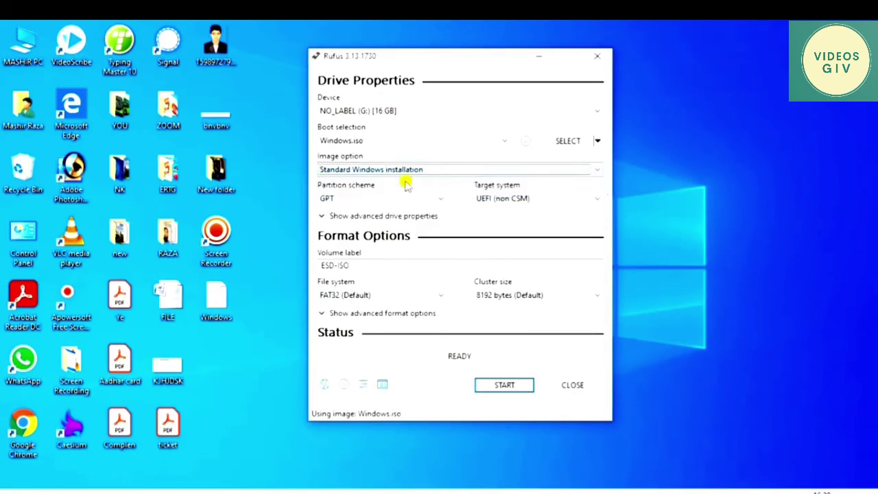
# Write the Windows ISO to the 16 GB USB drive, accepting the erasure of all its data, and close Rufus once it finishes.
pyautogui.click(505, 384)
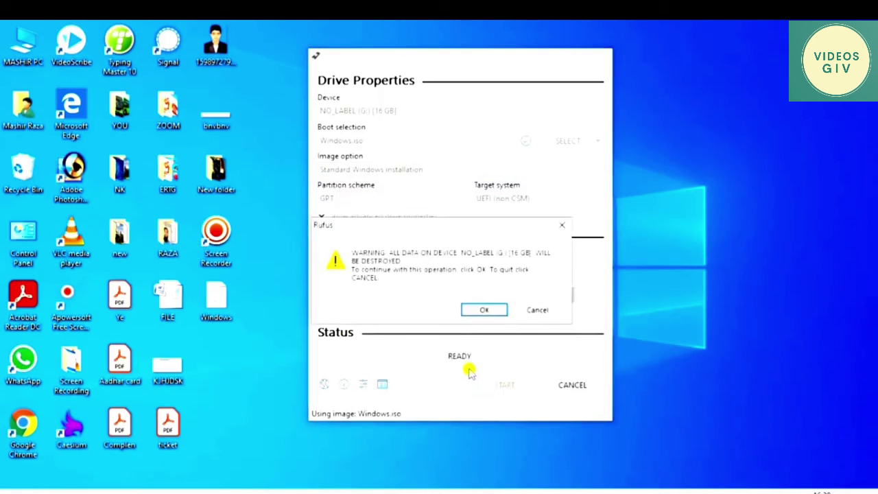
pyautogui.click(484, 309)
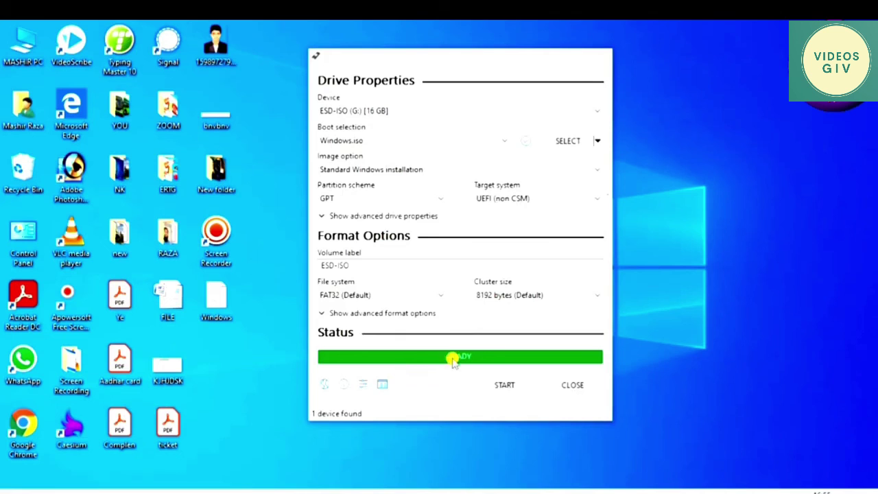
pyautogui.click(572, 385)
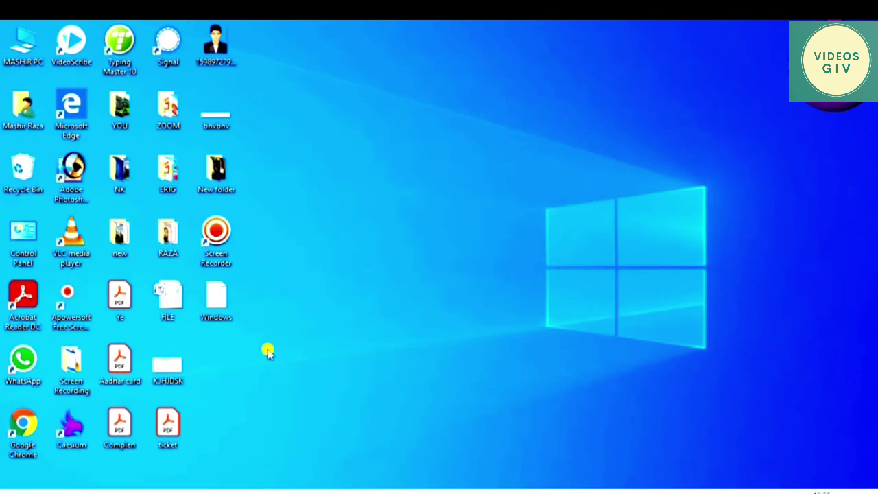
# In File Explorer, open the ESD-ISO (G:) USB drive to examine the written installation files, and return to the drive overview.
pyautogui.doubleClick(214, 306)
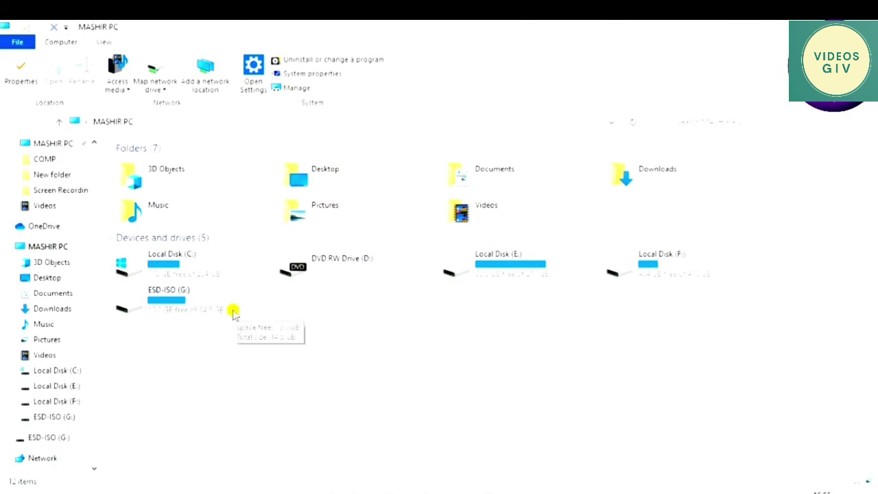
pyautogui.click(232, 310)
pyautogui.doubleClick(202, 310)
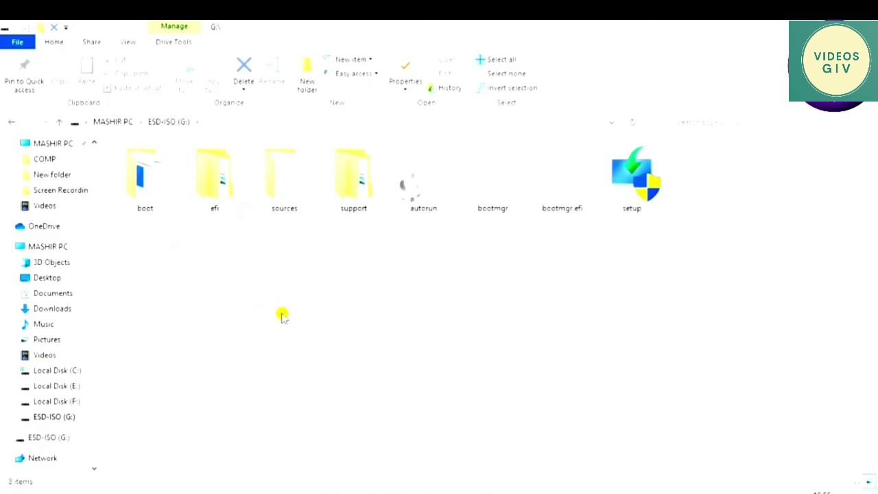
pyautogui.hotkey('alt', 'Left')
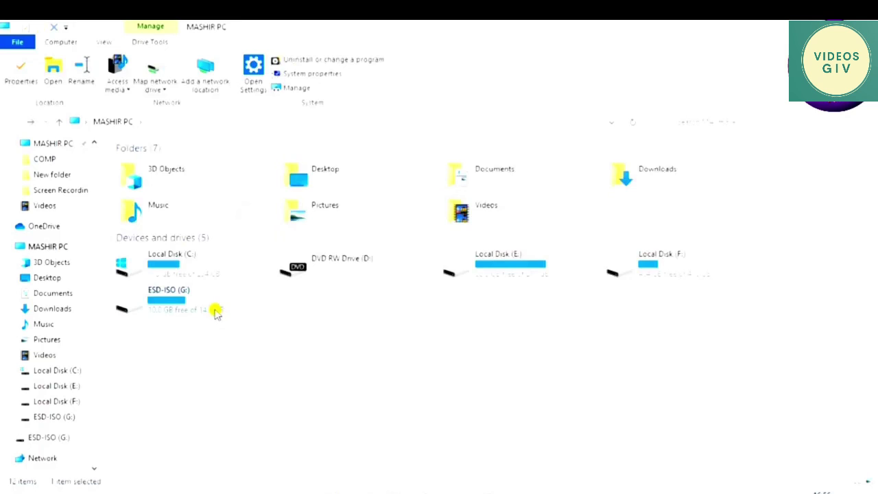